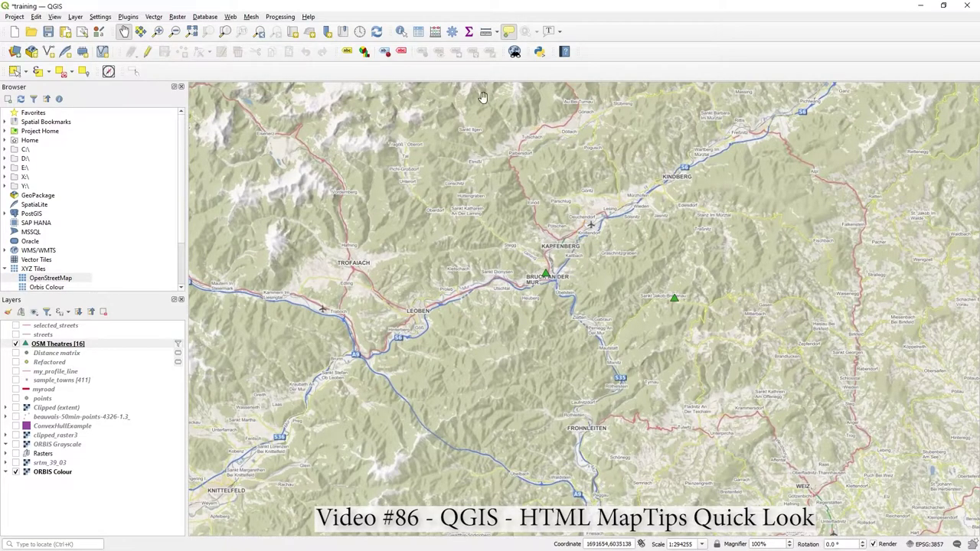
Check the installed QGIS version in Help > About, then close it
left_click(308, 16)
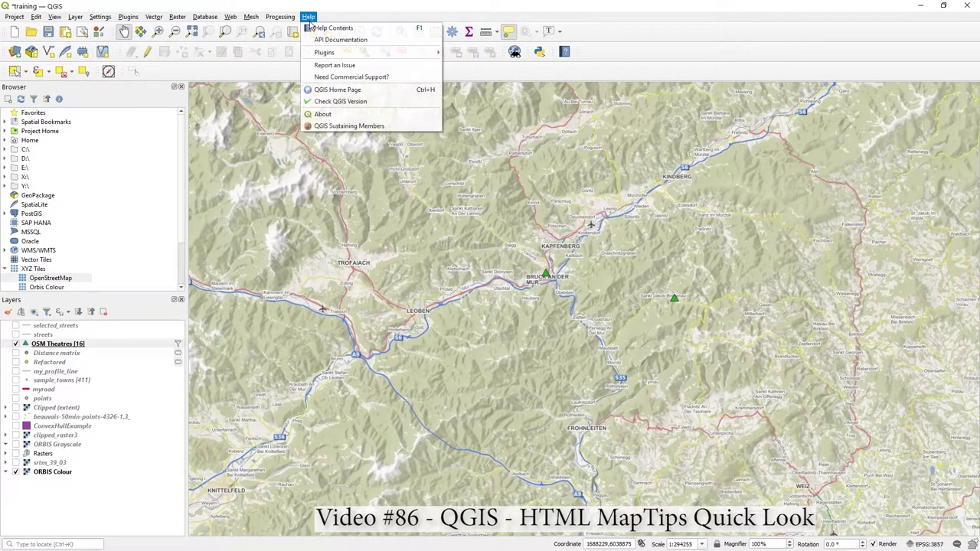
left_click(337, 114)
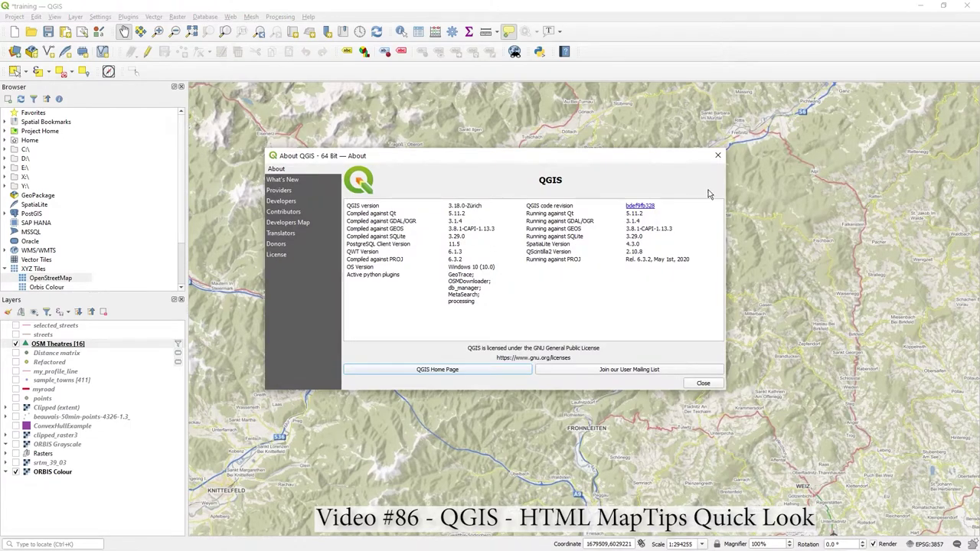
left_click(718, 156)
Turn on Show Map Tips and recentre the map on the theatre points
left_click_drag(718, 247, 709, 244)
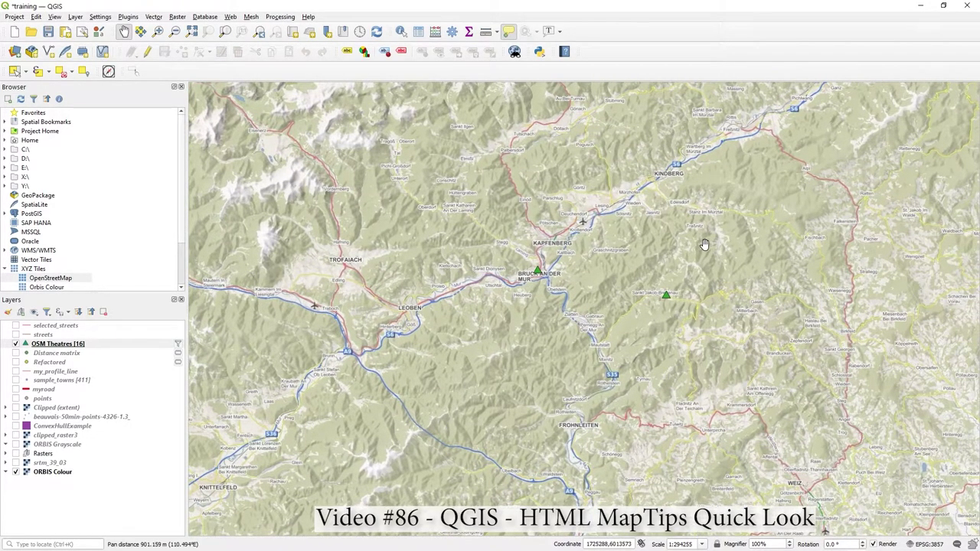
left_click(54, 16)
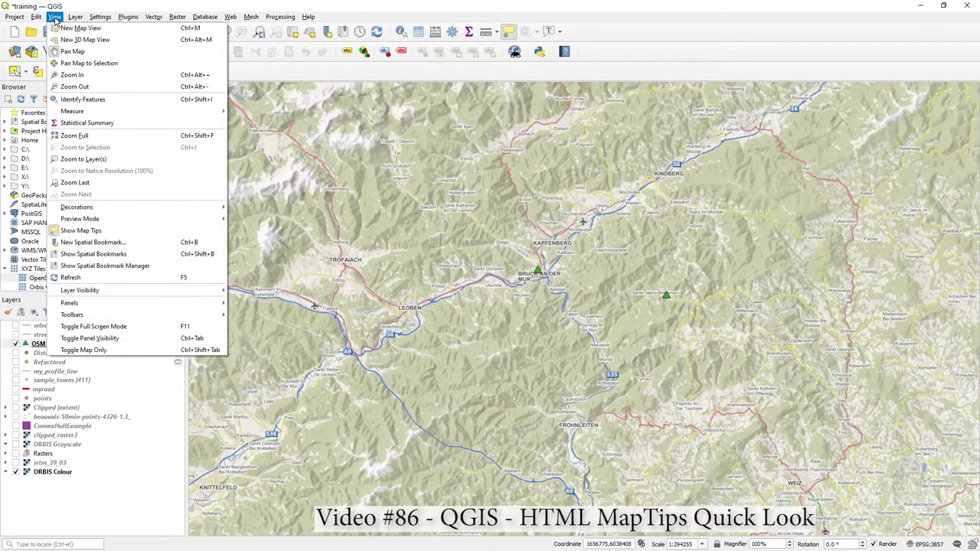
left_click(70, 233)
left_click_drag(476, 267, 535, 265)
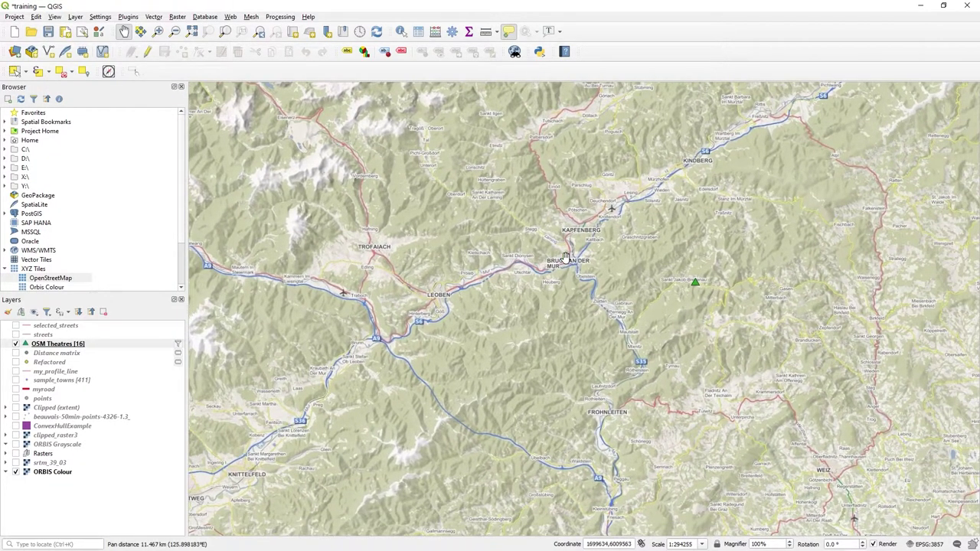
mouse_move(565, 257)
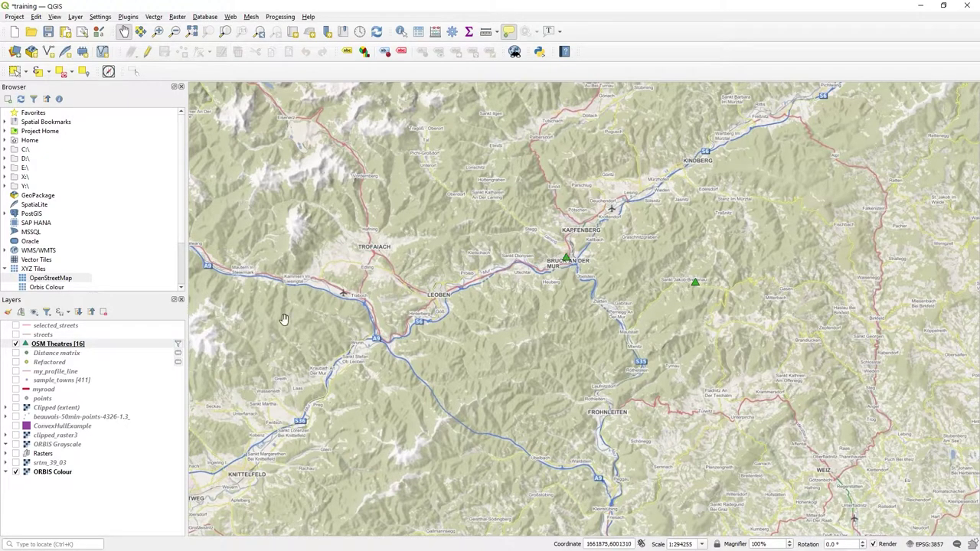
Open the OSM Theatres layer properties and keep osm_id as the display name
left_click(55, 344)
right_click(53, 344)
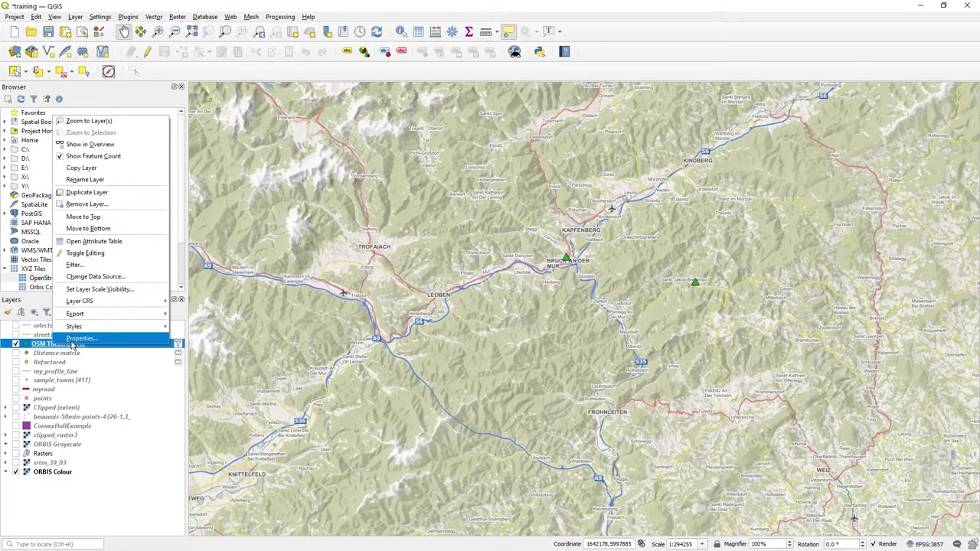
left_click(73, 339)
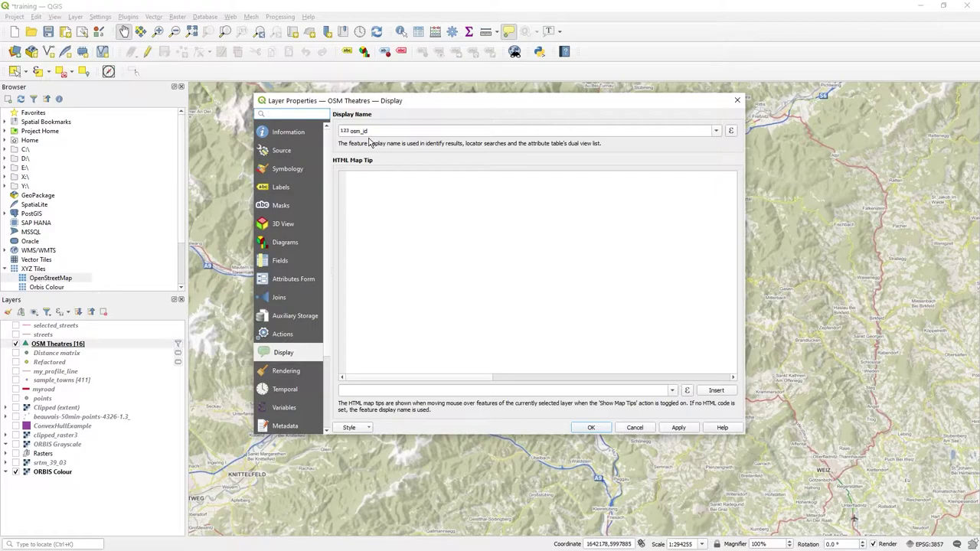
left_click(715, 131)
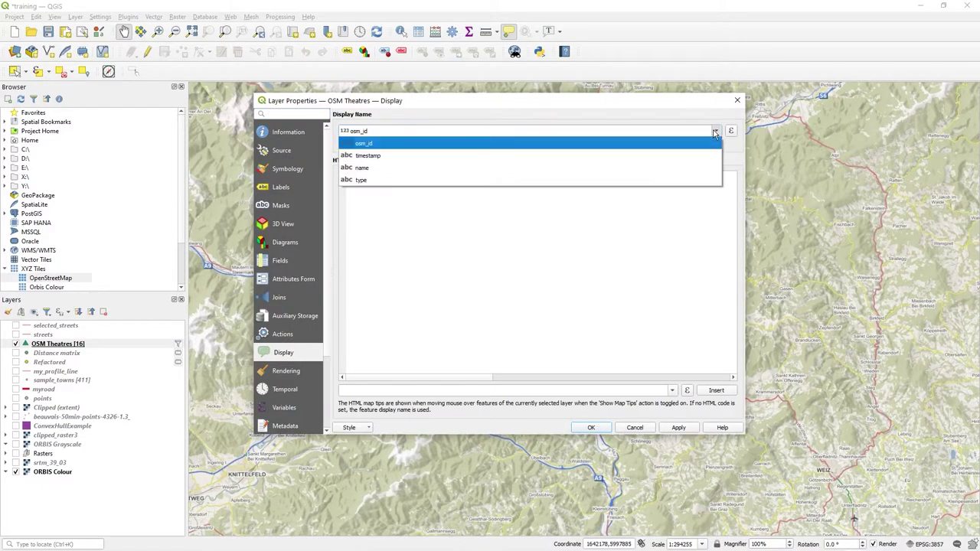
left_click(715, 134)
Review the labelling modes and leave the layer with no labels
left_click(307, 195)
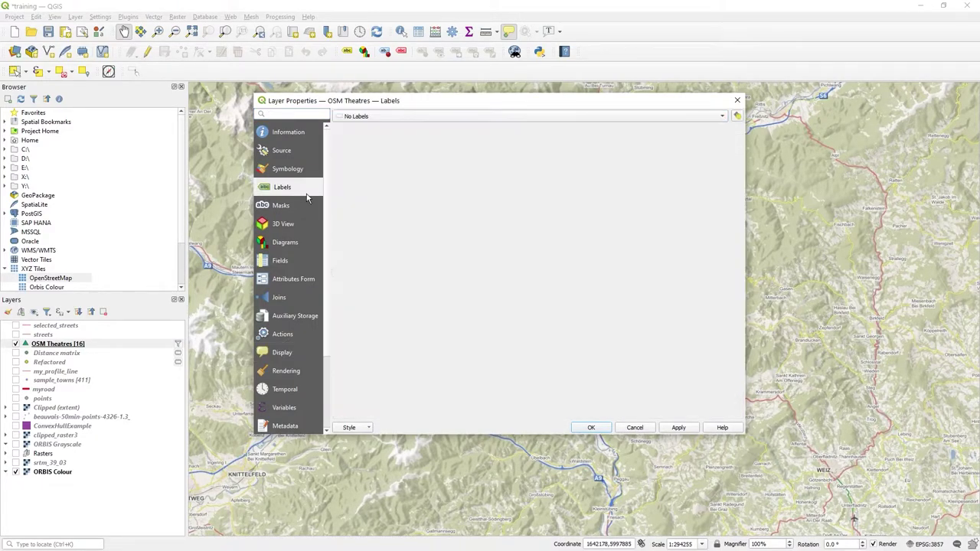
left_click(384, 117)
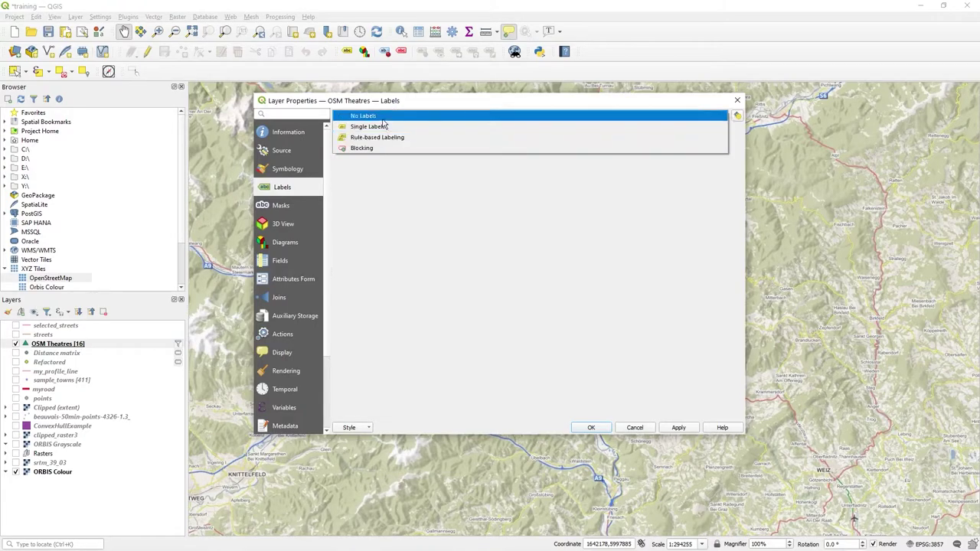
left_click(384, 119)
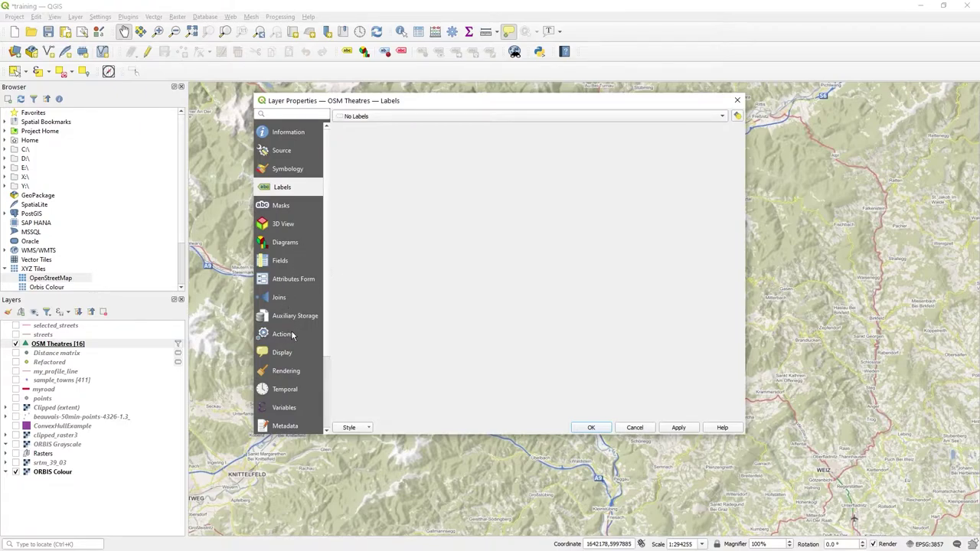
Back on Display, dismiss the expression builder unchanged and click into the HTML Map Tip box
left_click(284, 354)
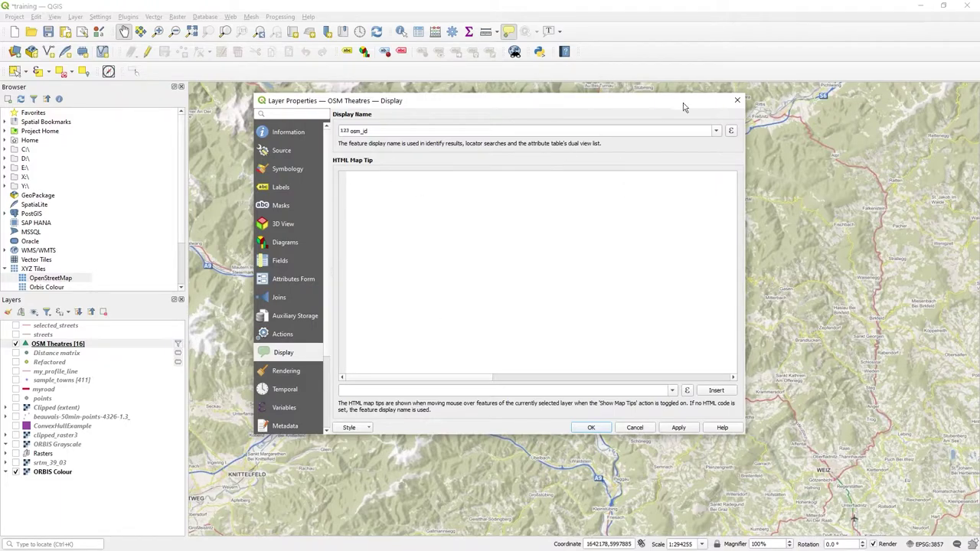
left_click(730, 131)
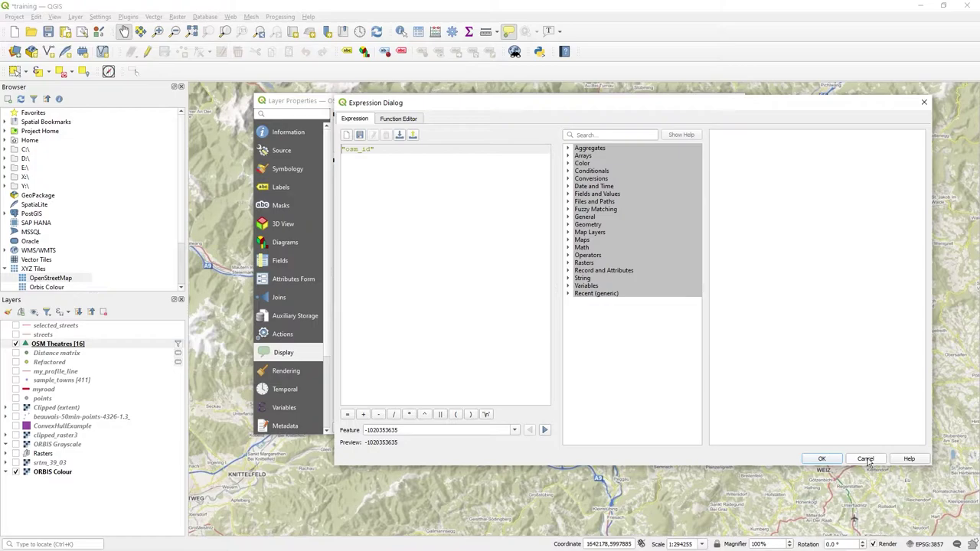
left_click(865, 459)
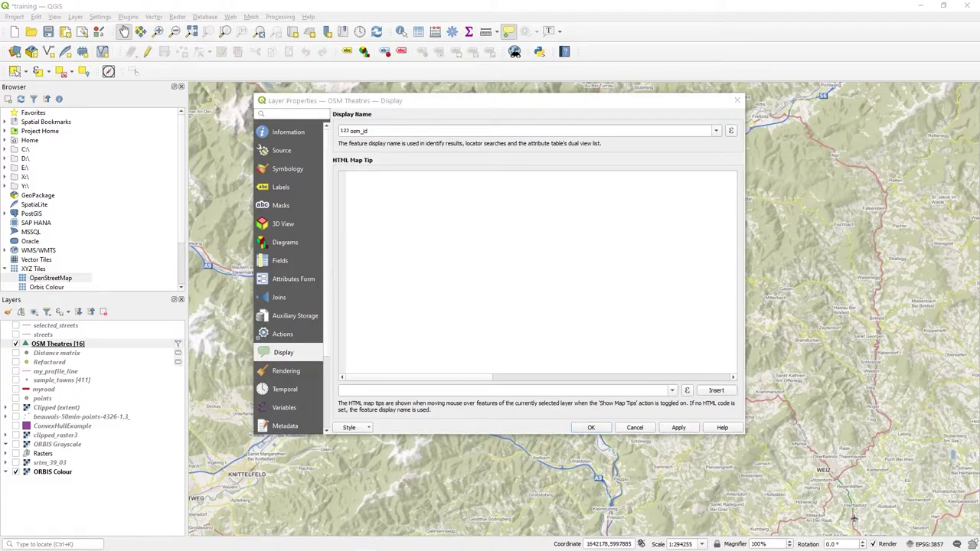
left_click(406, 179)
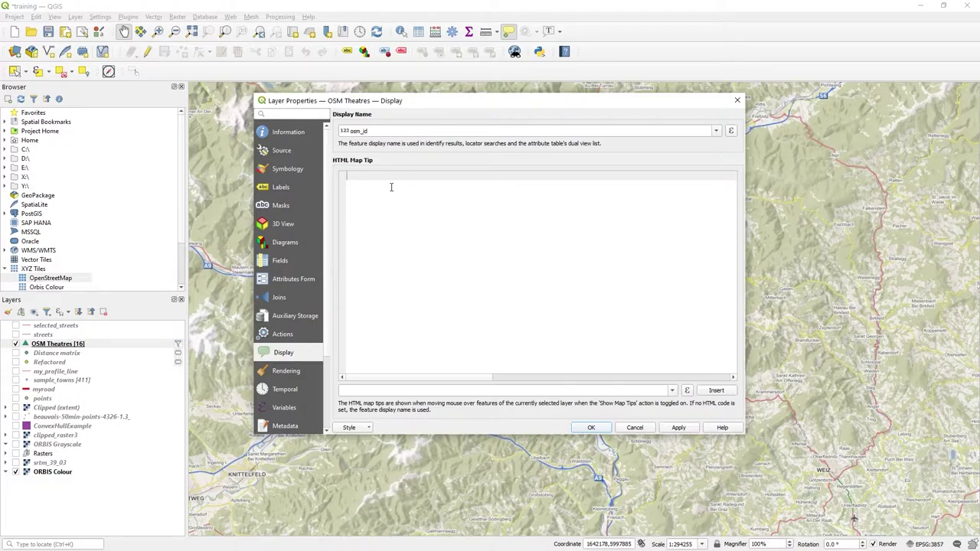
Paste the GIS Coordinated Limited website hyperlink into the HTML Map Tip and apply it
type("<a href=\"https://www.gis-solved.com\">Go to GIS Coordinated Limited Website </a>")
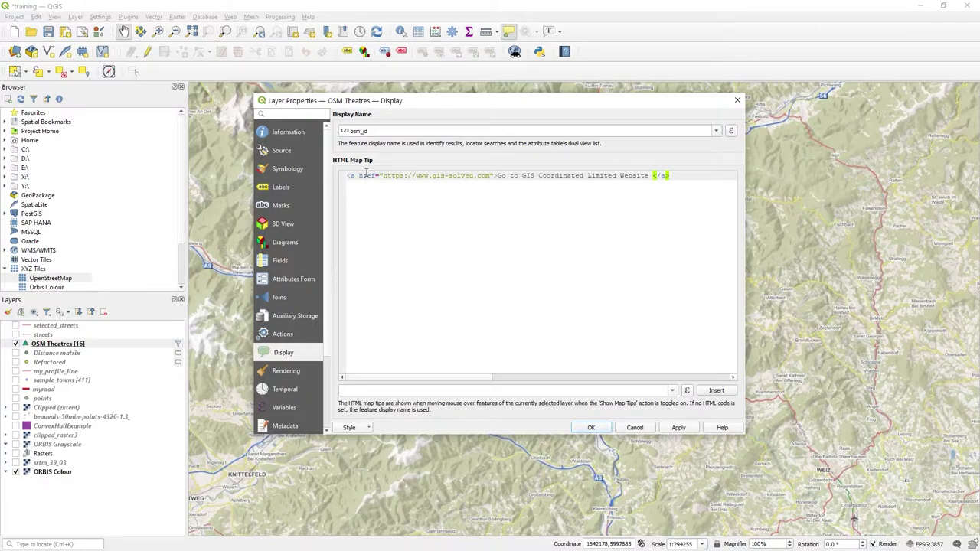
left_click(404, 175)
left_click(591, 428)
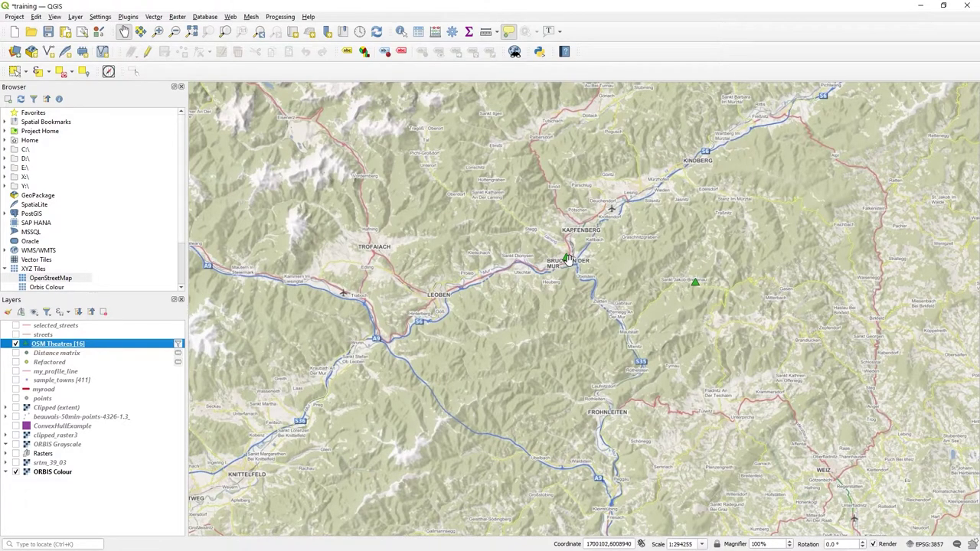
Hover a theatre point and follow its 'Go to GIS Coordinated Limited Website' link
mouse_move(564, 257)
mouse_move(693, 285)
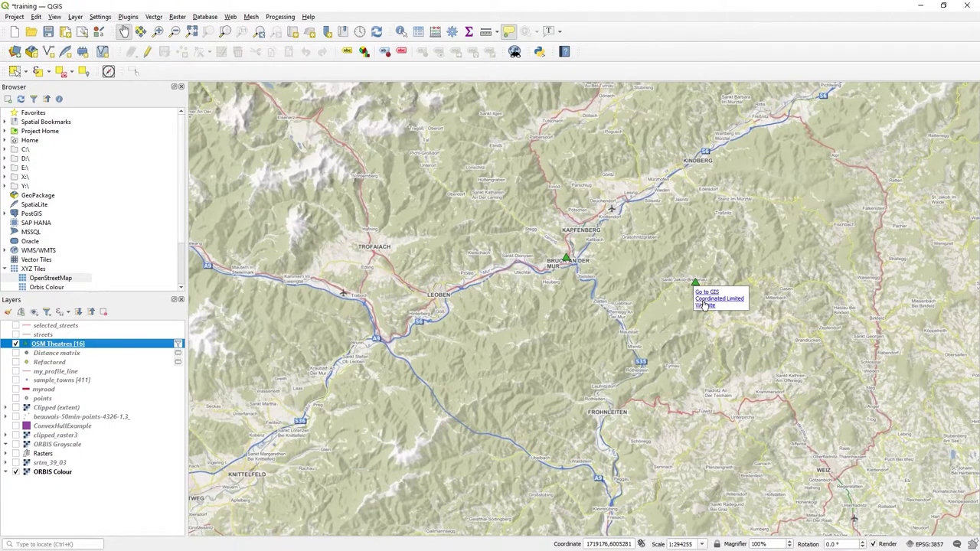
left_click(710, 303)
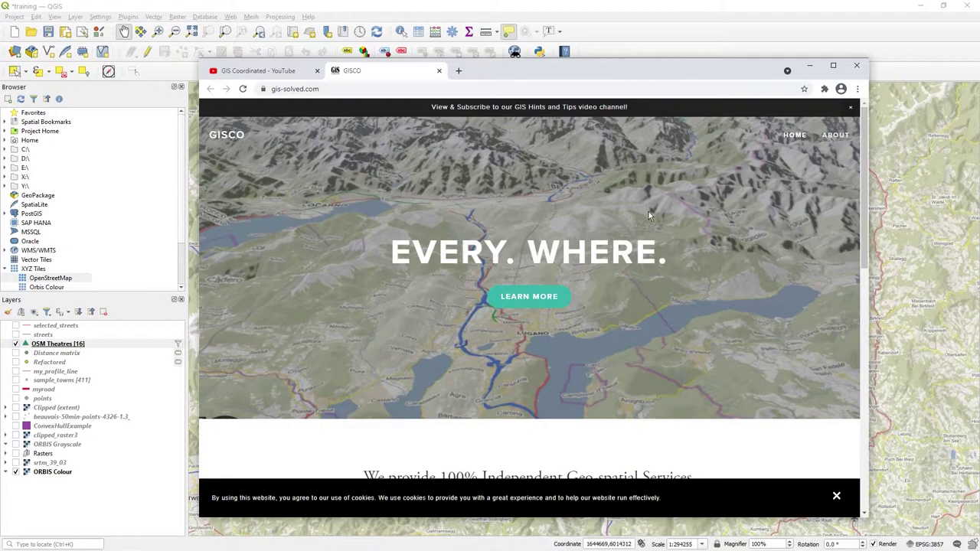
Scroll the gis-solved.com page briefly, then close the Chrome window
scroll(650, 216, "down", 4)
scroll(650, 216, "up", 4)
left_click(857, 68)
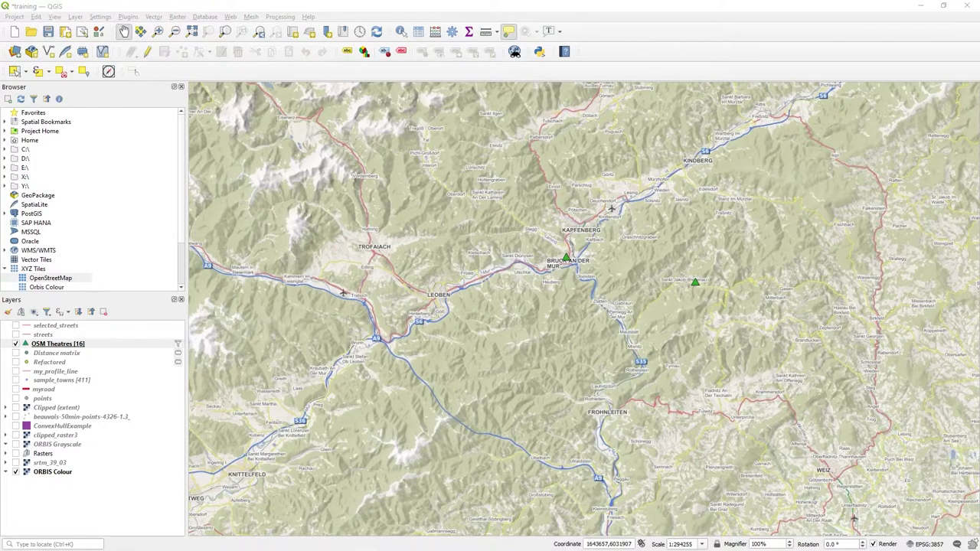
Paste the YouTube channel link into the map tip, delete the note line, and test the link
right_click(87, 346)
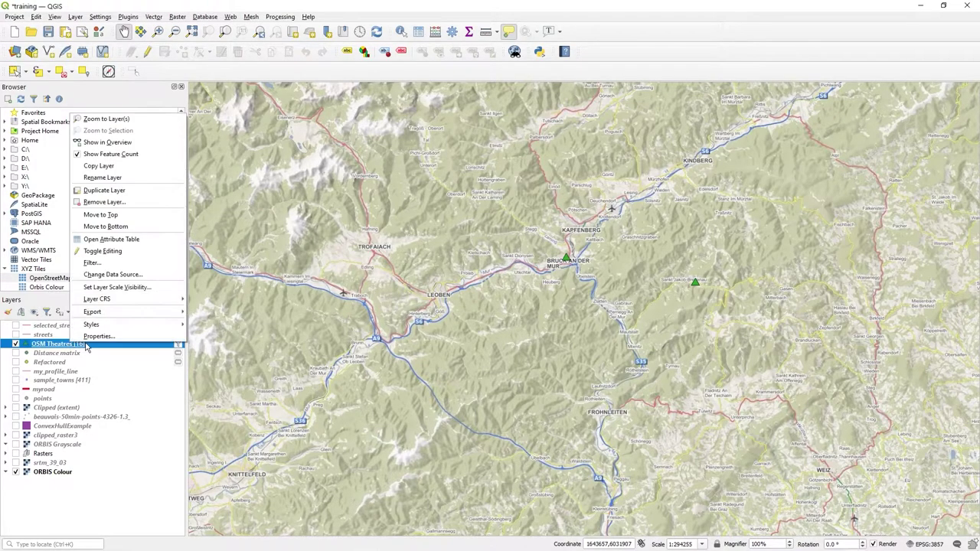
left_click(94, 336)
left_click(687, 177)
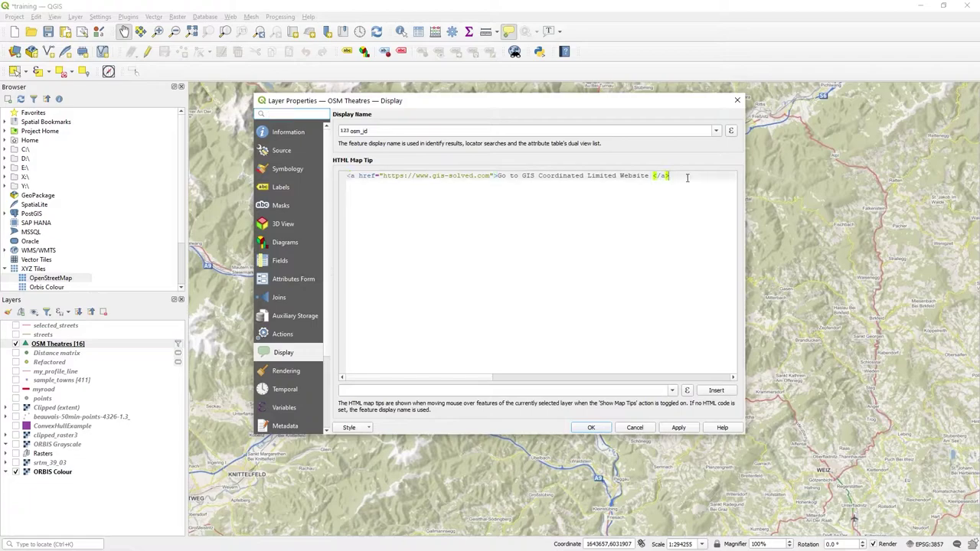
type("<p> <a href=\"https://www.youtube.com/channel/UCS1R1HyJR-RK3a-7vmOV06w\">Go to our YouTube Channel </a> Note HTML but not proper construction.")
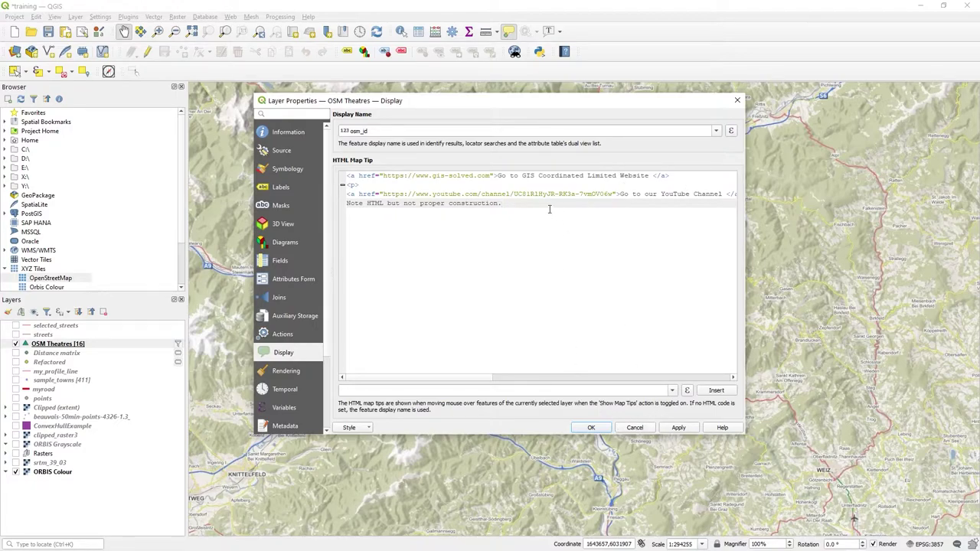
left_click_drag(543, 204, 322, 202)
key("Delete")
left_click(590, 428)
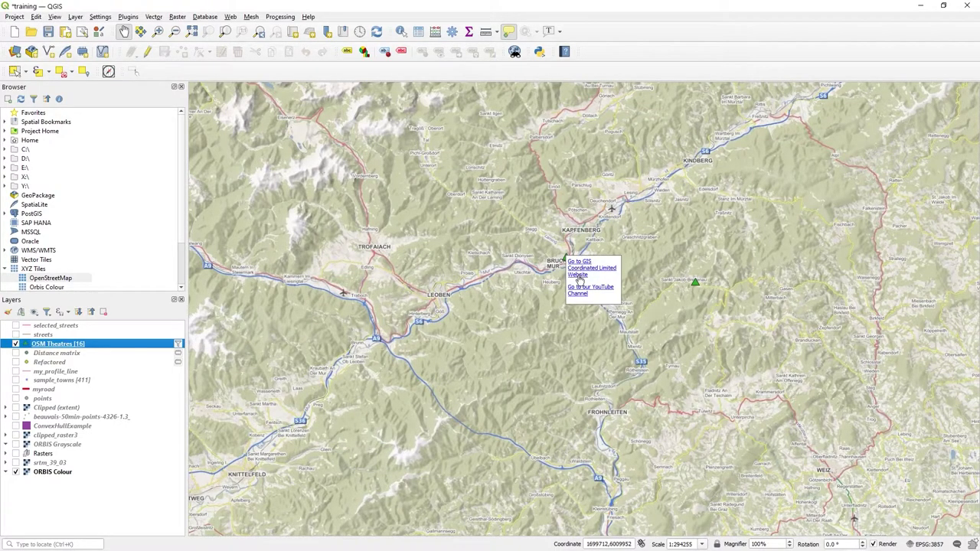
left_click(580, 289)
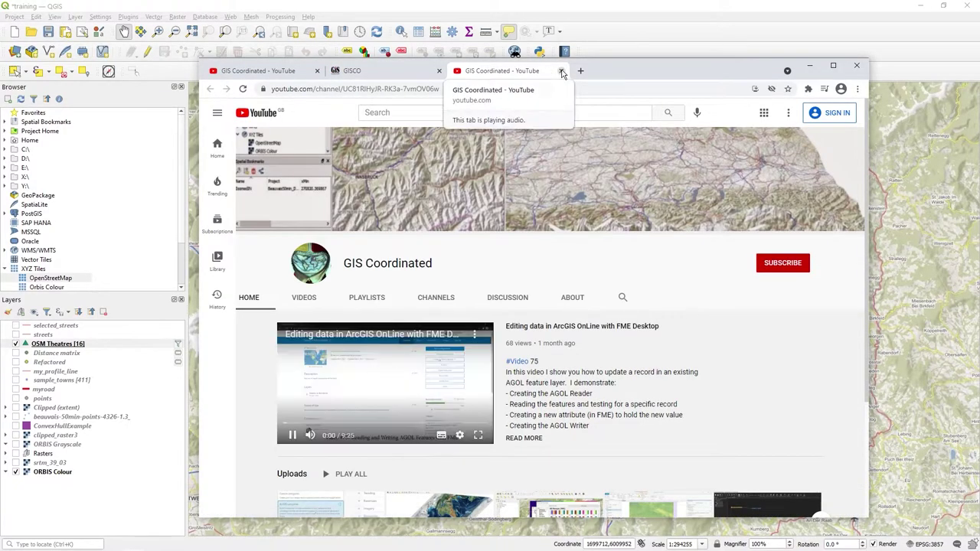
Close the YouTube channel tab and the Chrome window
left_click(561, 70)
left_click(857, 65)
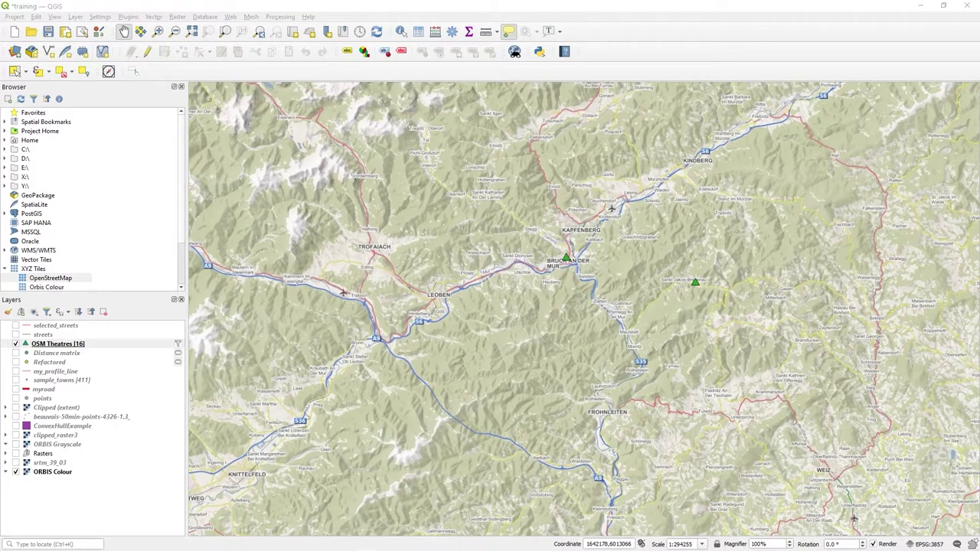
Paste the '<p> GISCO Offices:' caption and <img src> photo lines into the HTML Map Tip and confirm
right_click(59, 344)
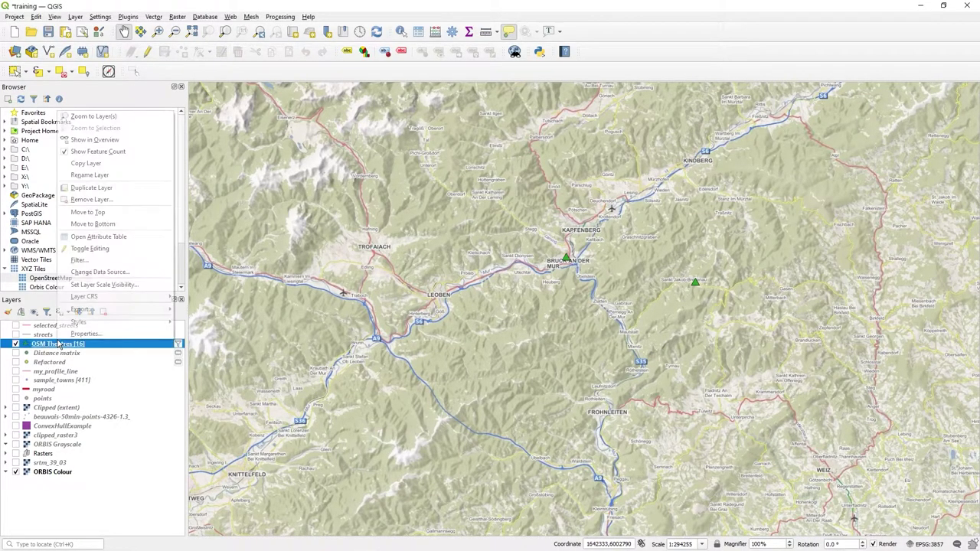
left_click(86, 335)
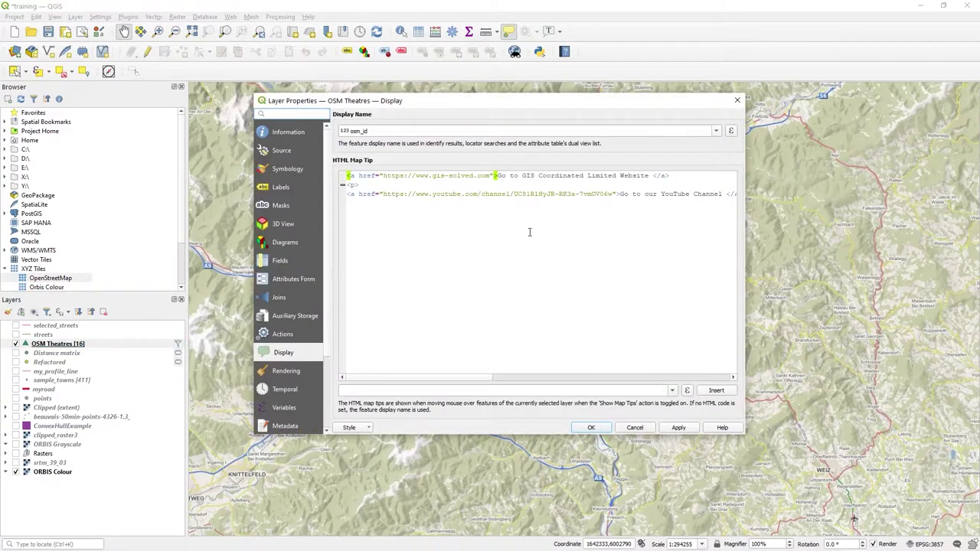
left_click(509, 220)
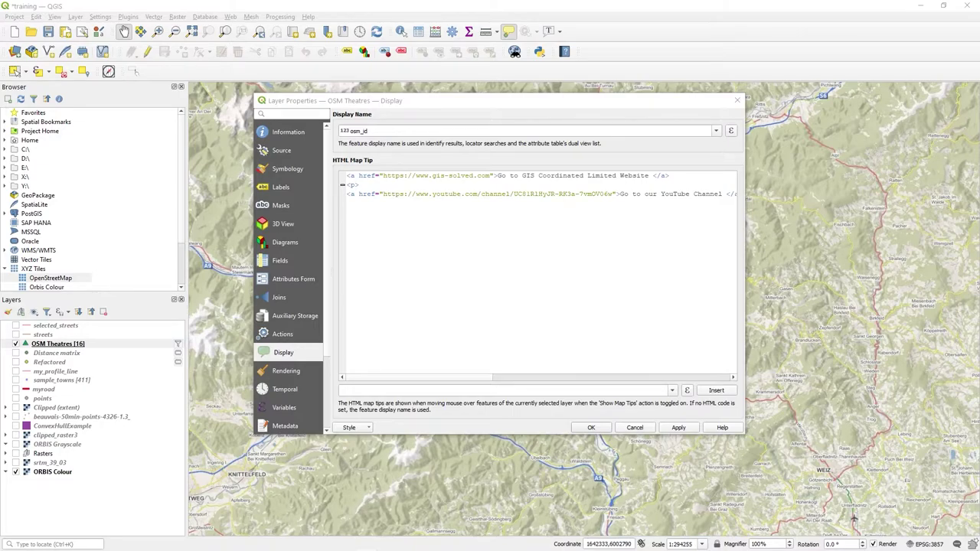
left_click(365, 208)
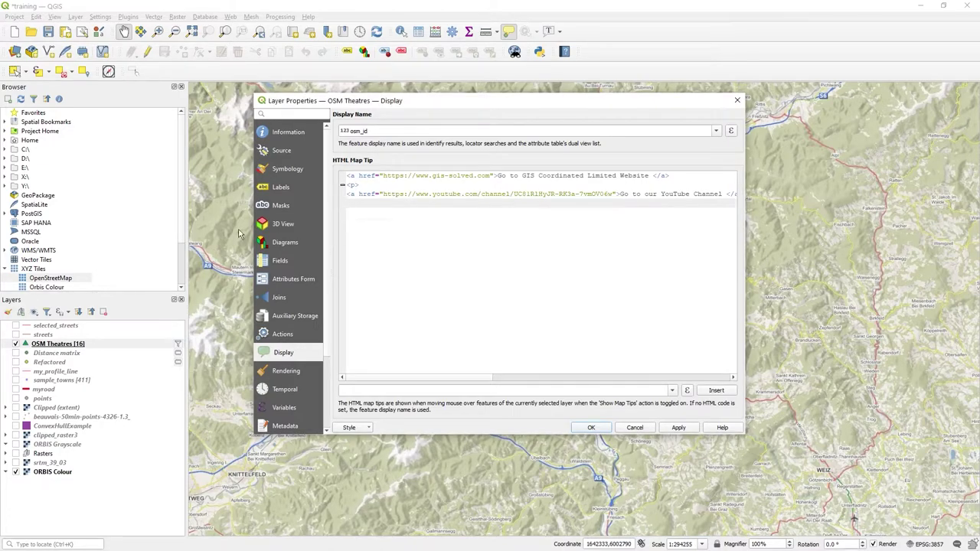
key("ctrl+v")
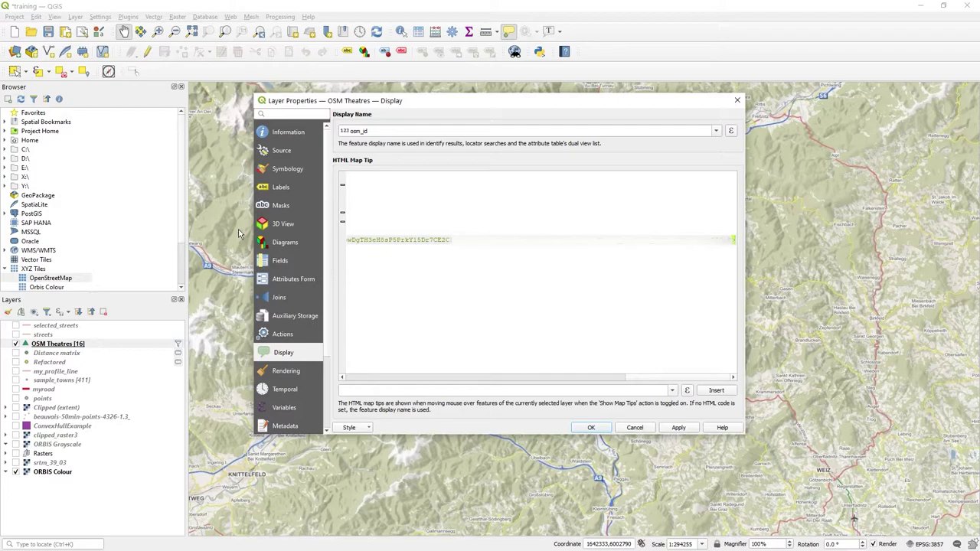
key("Return")
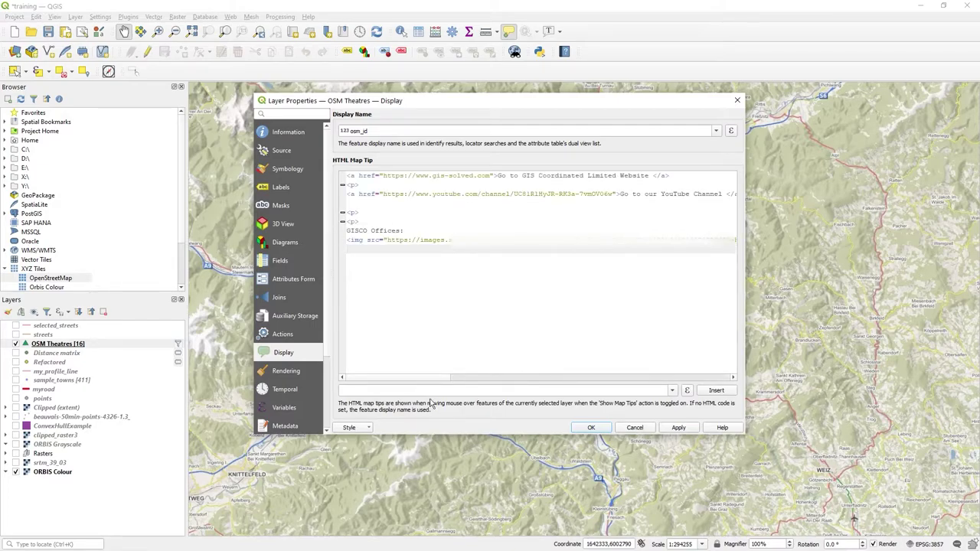
left_click_drag(440, 379, 367, 376)
left_click_drag(348, 240, 381, 241)
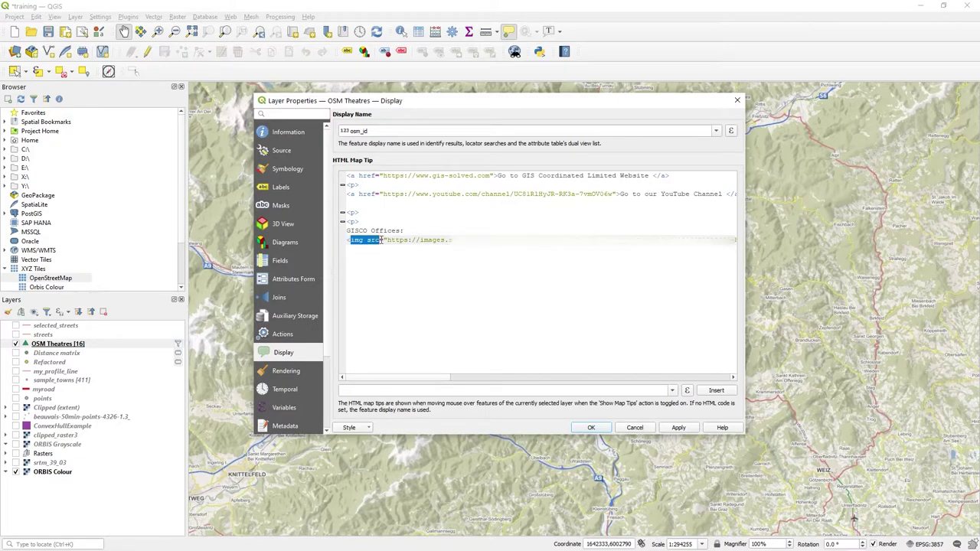
left_click(414, 229)
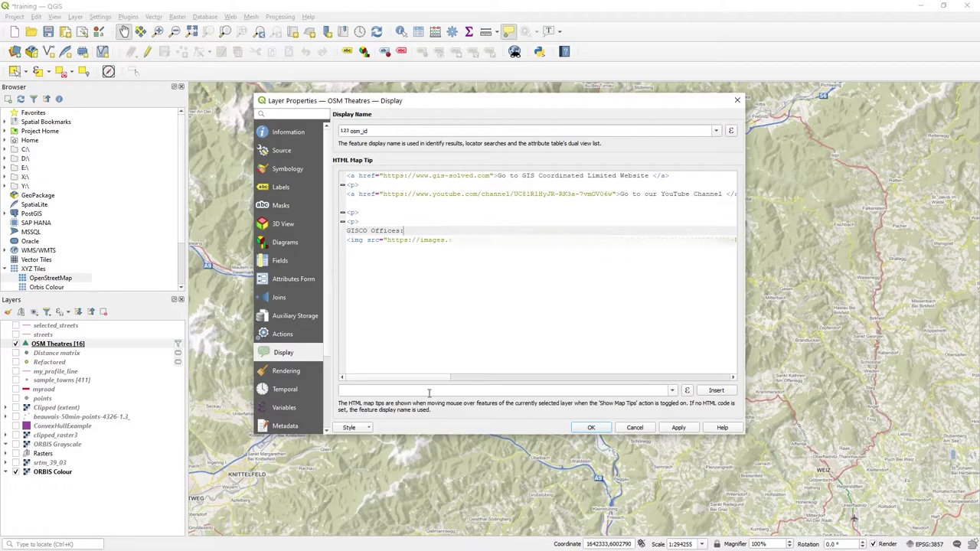
left_click_drag(438, 376, 361, 370)
left_click(590, 431)
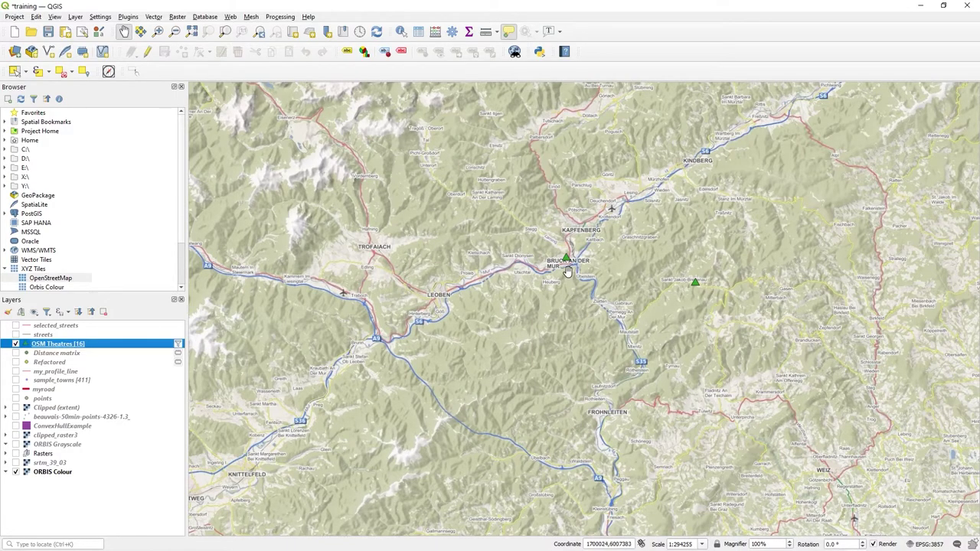
Hover the theatre point near Bruck an der Mur to see both links and the office photo
mouse_move(565, 257)
mouse_move(565, 260)
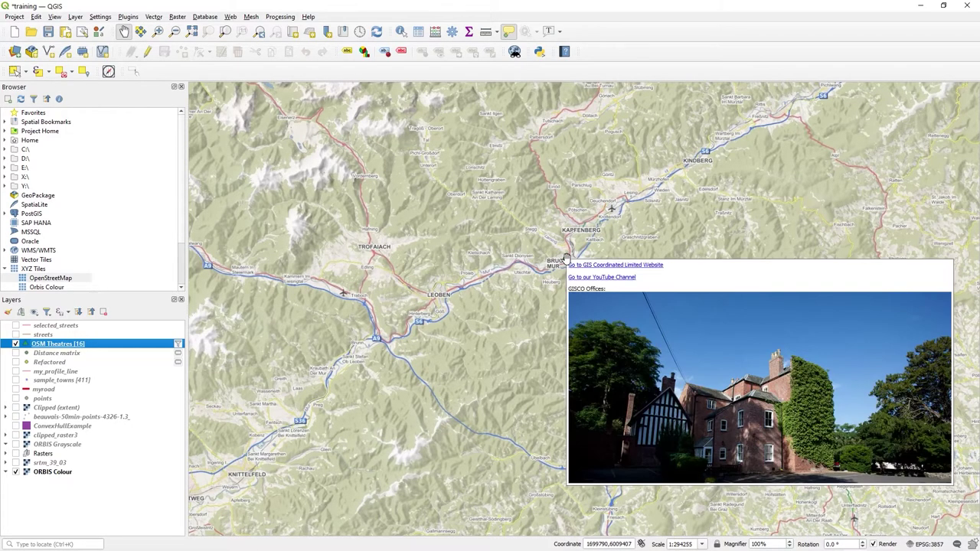